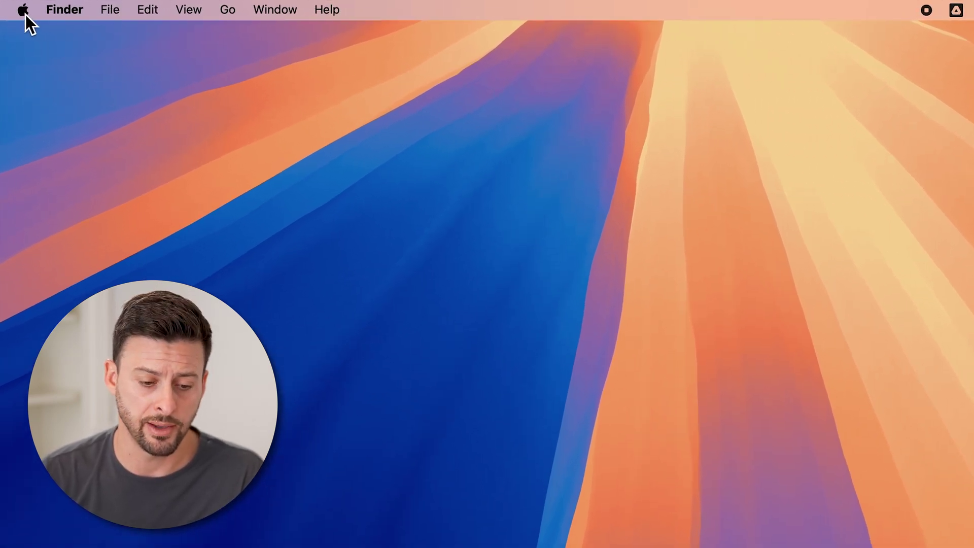
# Launch System Settings from the Apple menu, landing on the General section
pyautogui.click(23, 10)
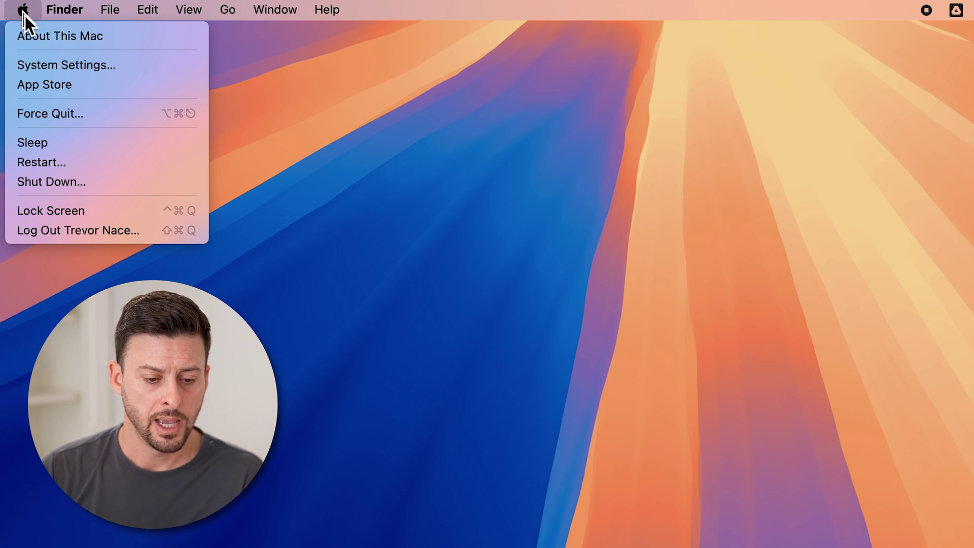
pyautogui.click(38, 65)
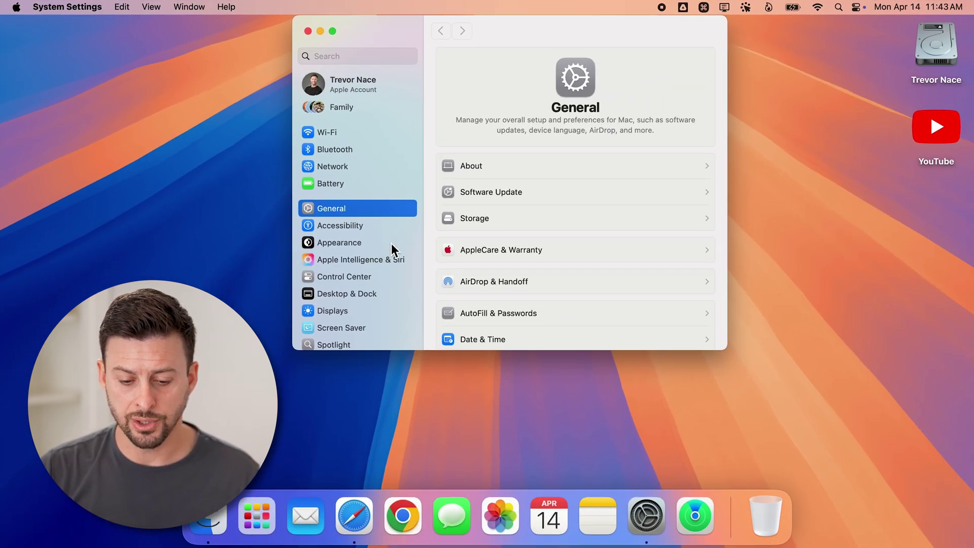
pyautogui.scroll(-5, 391, 242)
pyautogui.scroll(-5, 389, 241)
pyautogui.scroll(-3, 389, 241)
pyautogui.scroll(-2, 389, 241)
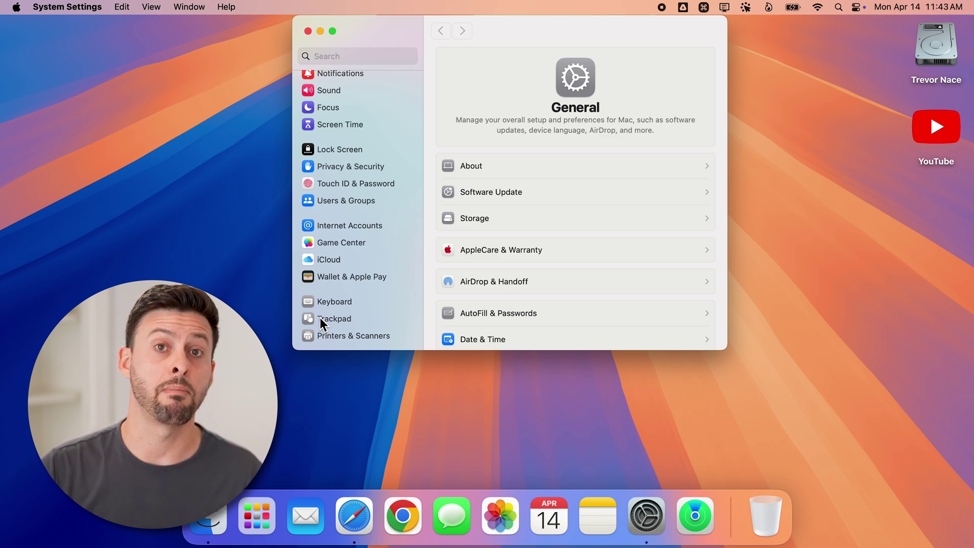
# In the Trackpad pane, set Secondary click to 'Click or Tap with Two Fingers'
pyautogui.click(328, 319)
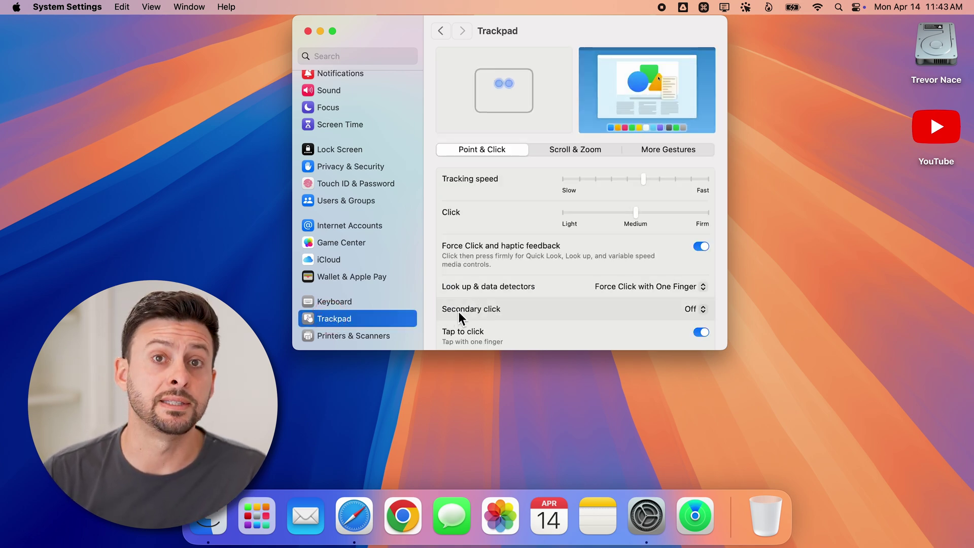
pyautogui.scroll(-3, 437, 324)
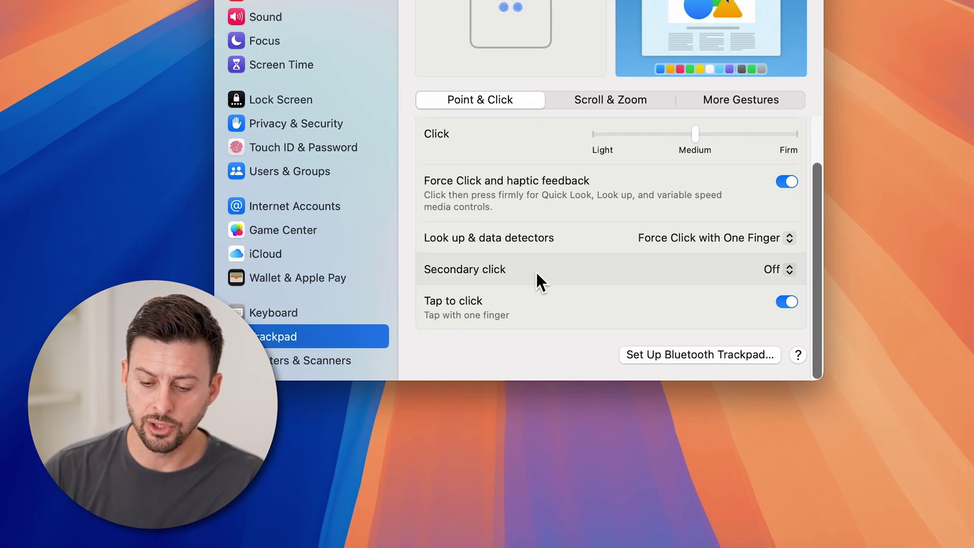
pyautogui.click(779, 272)
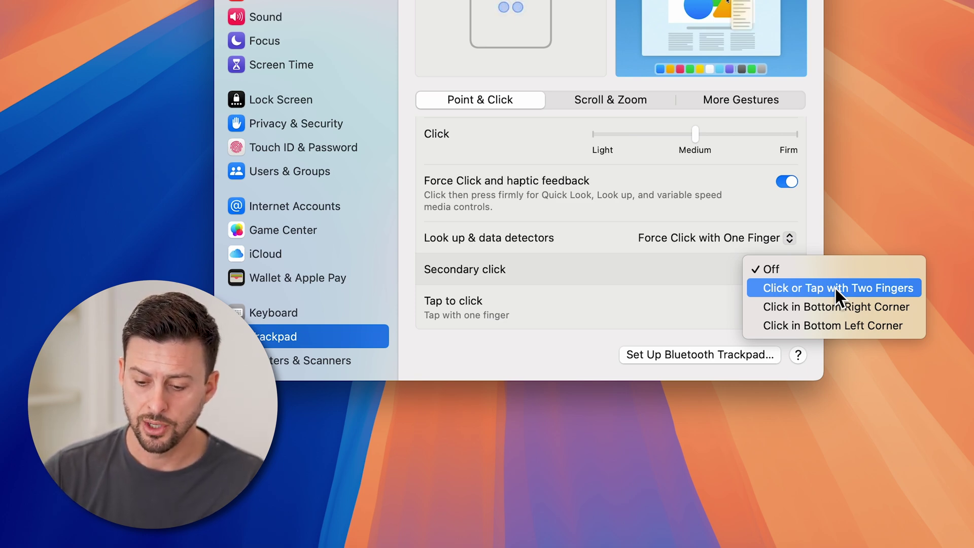
pyautogui.click(806, 289)
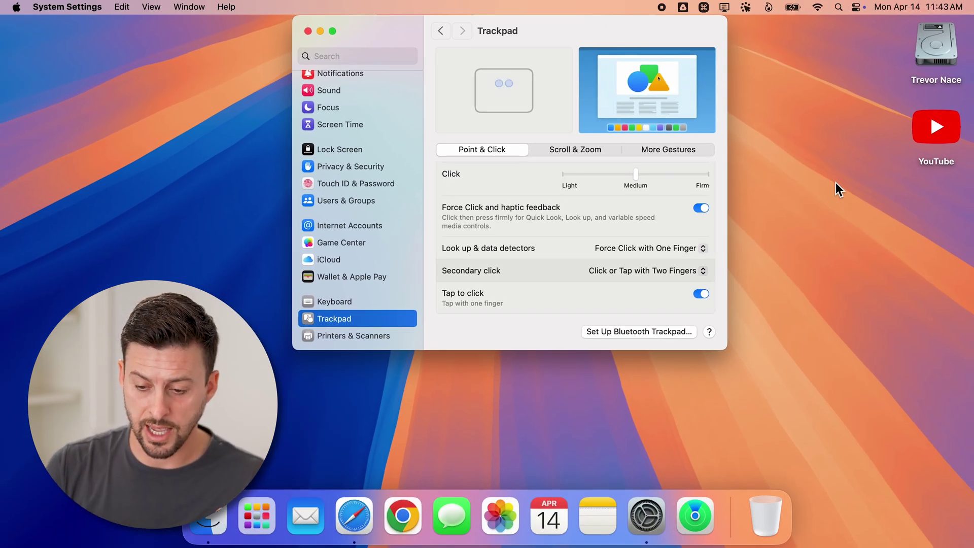
pyautogui.rightClick(835, 182)
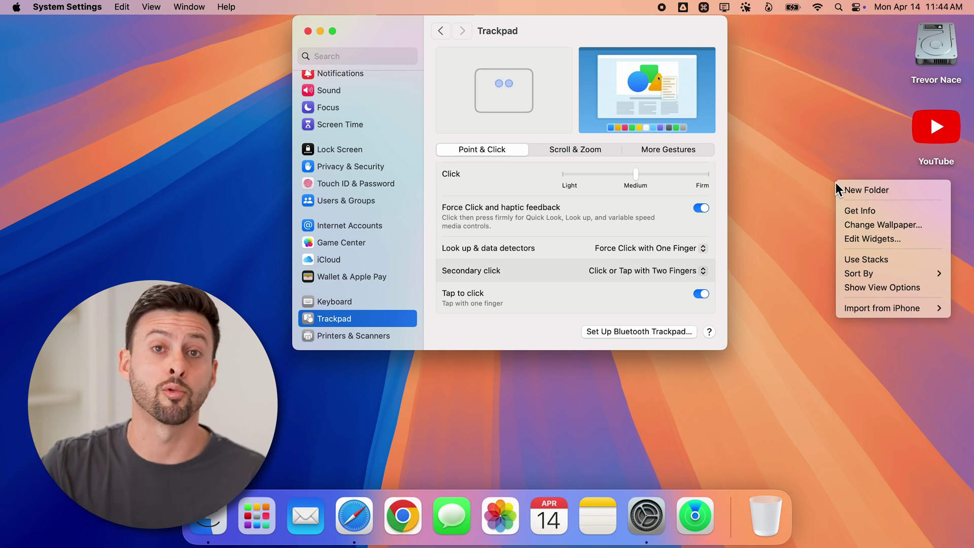
pyautogui.click(812, 167)
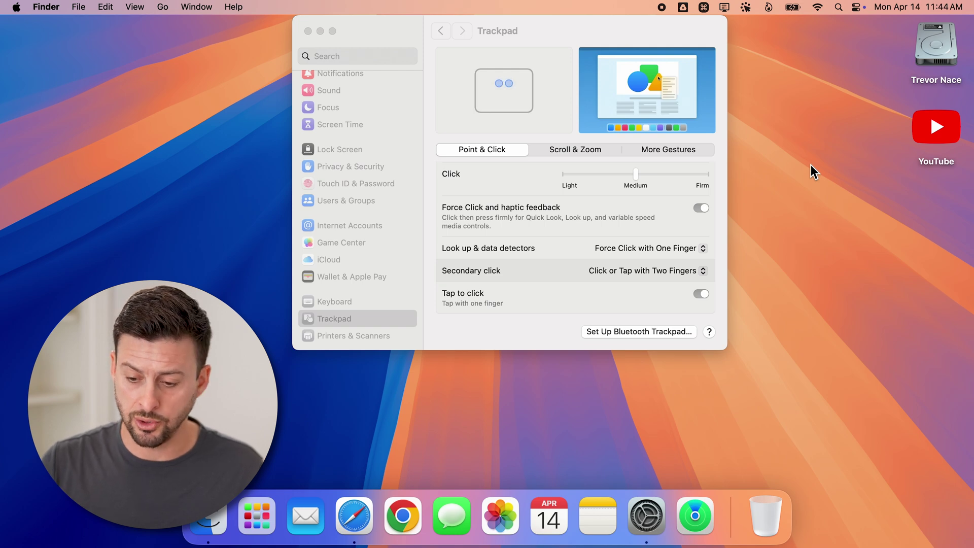
# Two-finger click the YouTube desktop icon, dismiss the menu, then reopen its shortcut menu
pyautogui.rightClick(940, 127)
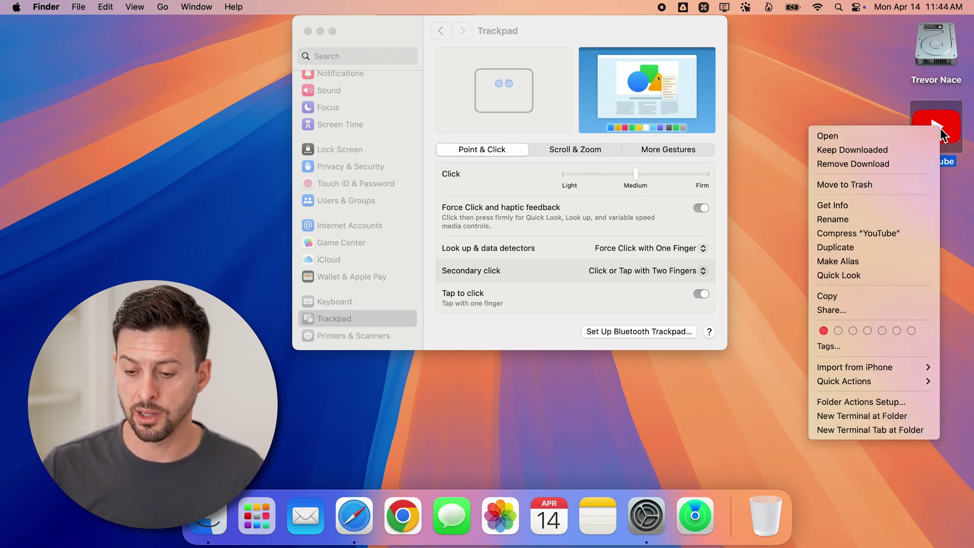
pyautogui.press('Escape')
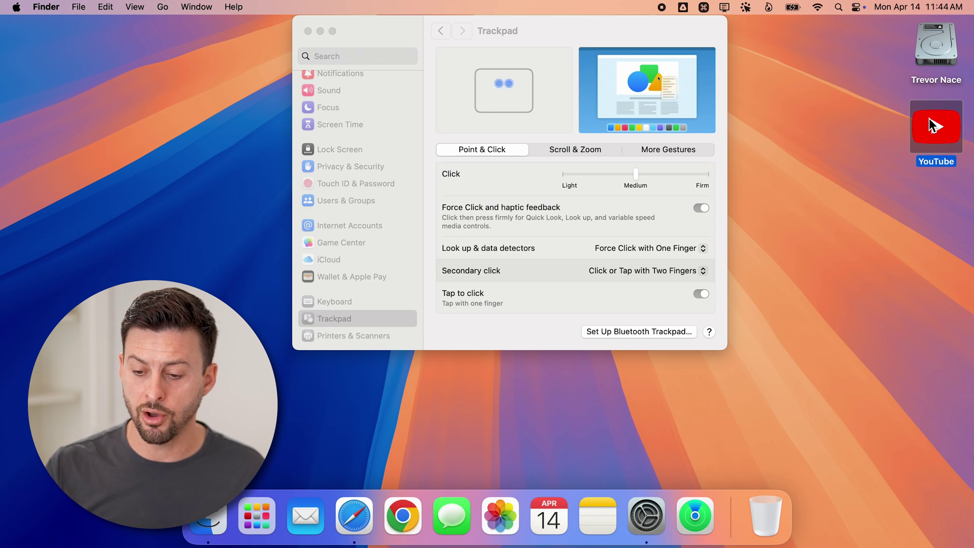
pyautogui.rightClick(942, 124)
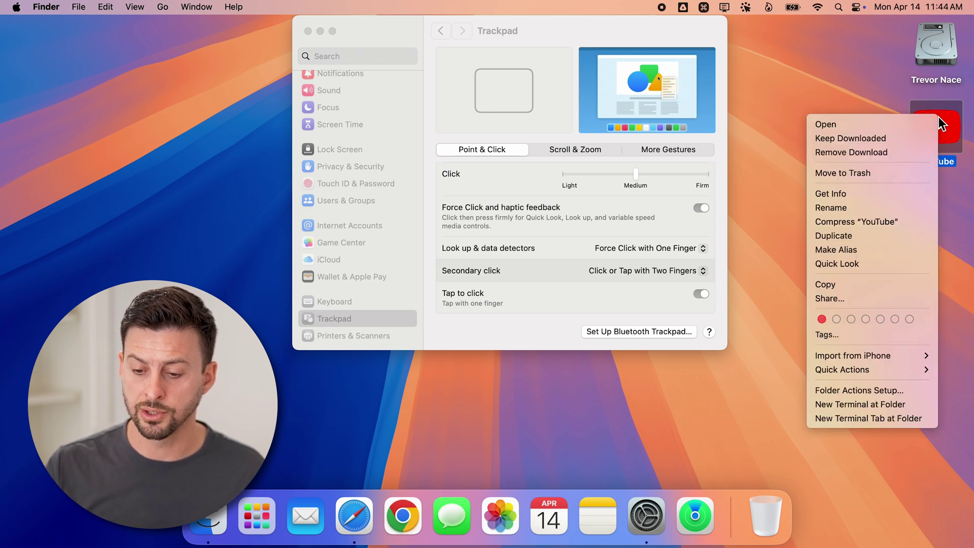